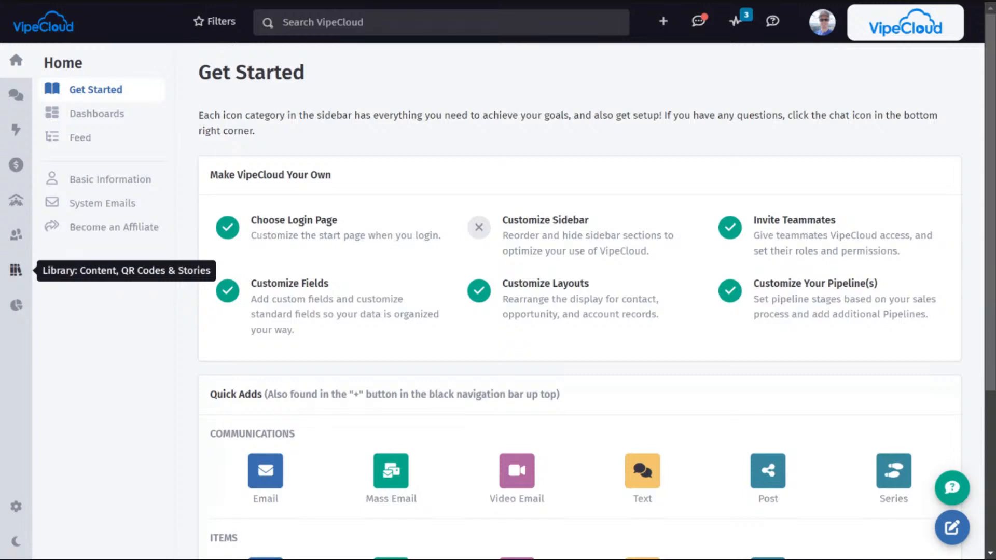
Step: In the Library's QR Codes section, generate a QR code that goes to the "617 example" sign up form
left_click(17, 277)
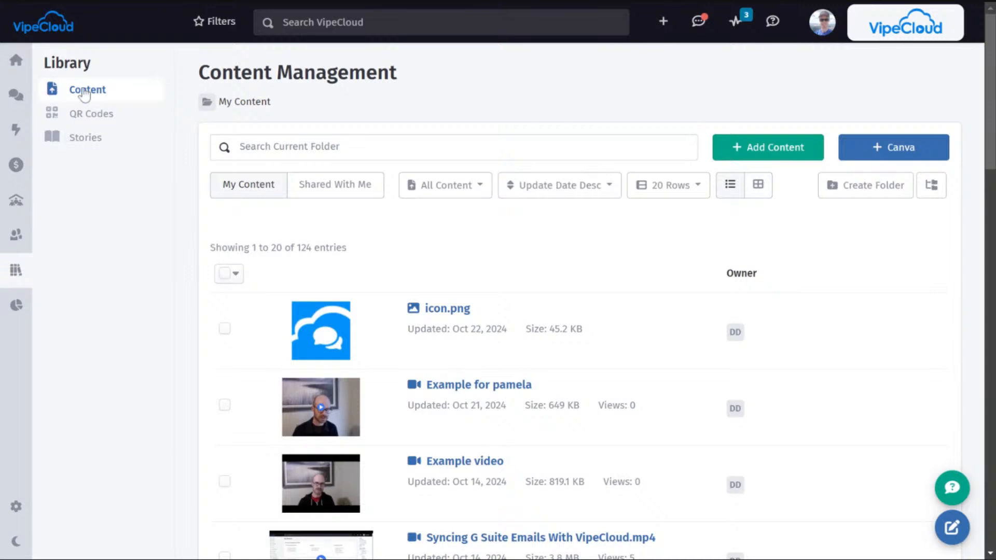
left_click(99, 120)
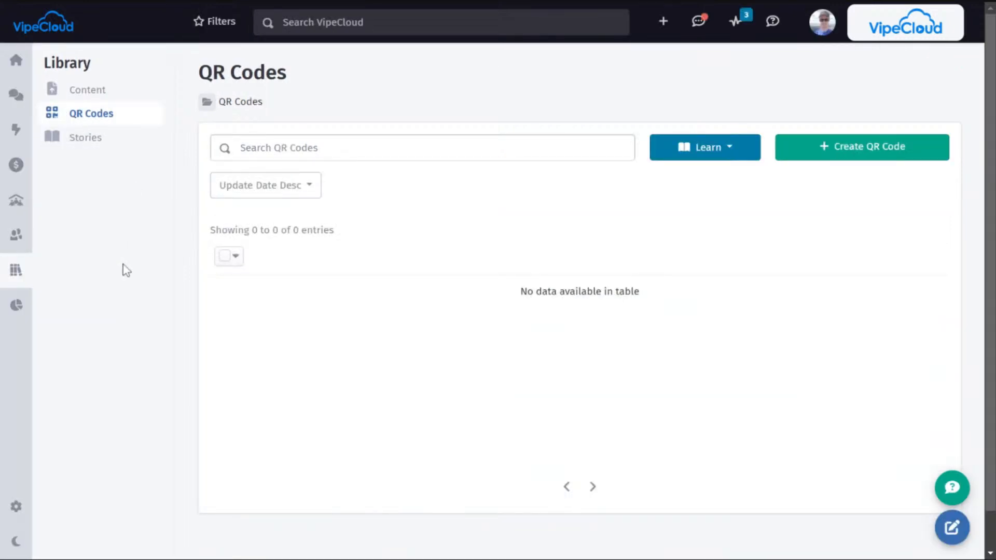
left_click(846, 153)
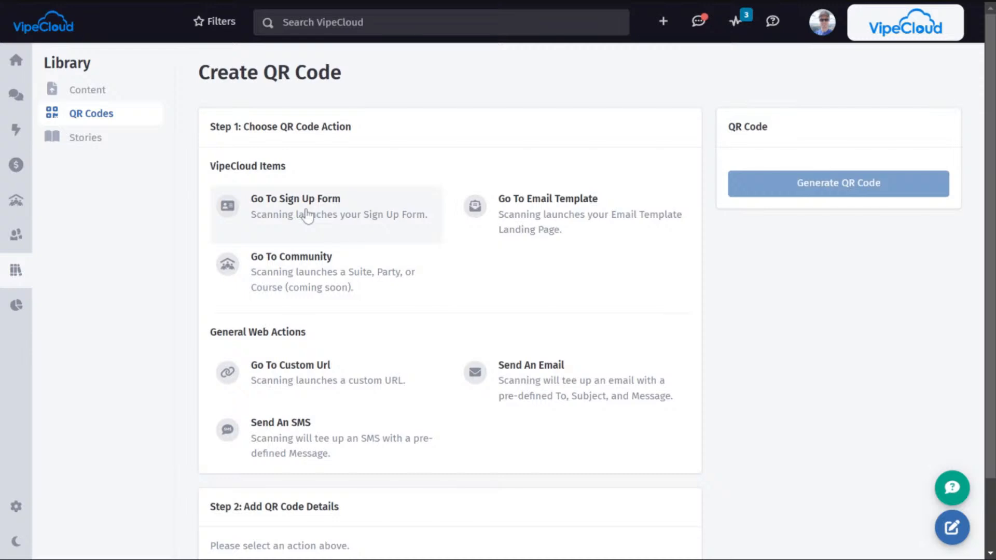
left_click(288, 215)
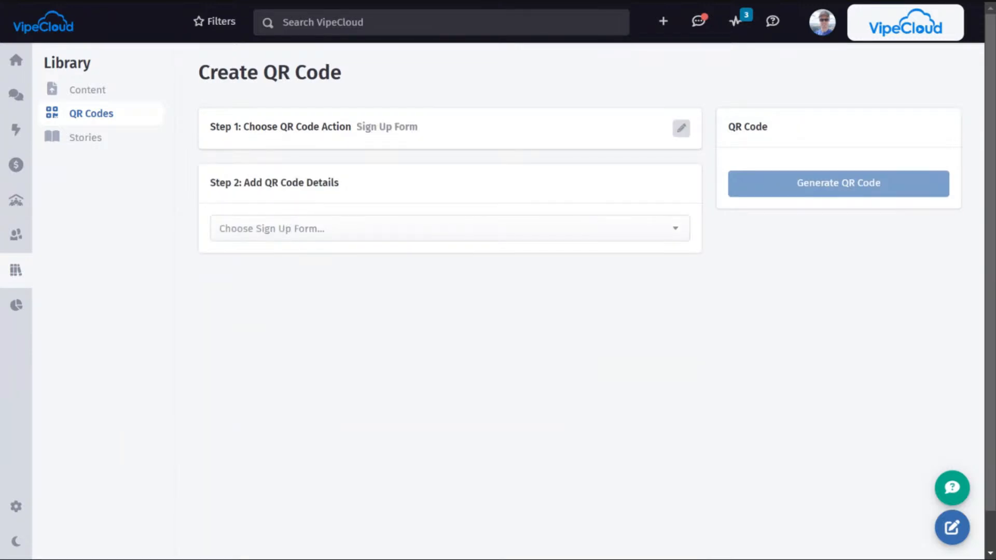
left_click(296, 230)
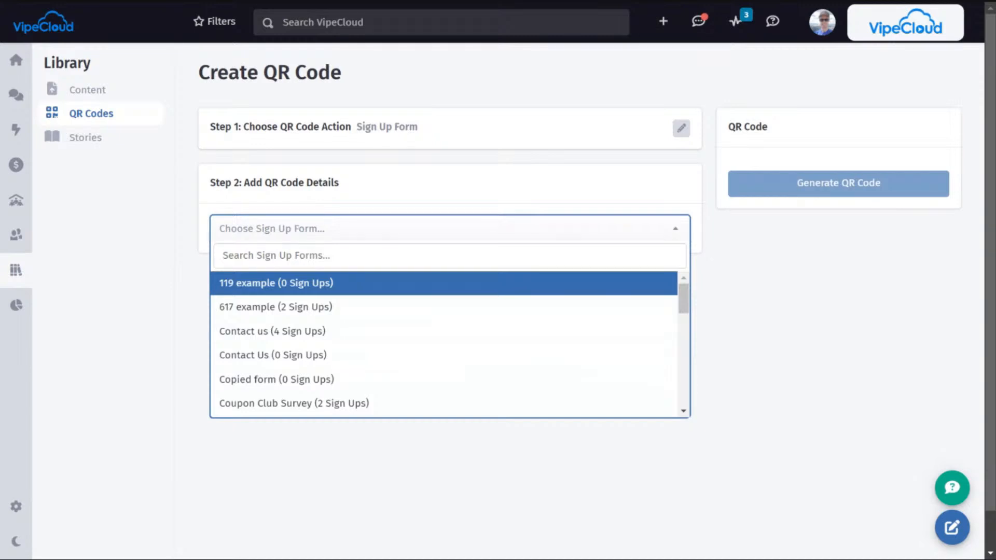
left_click(239, 313)
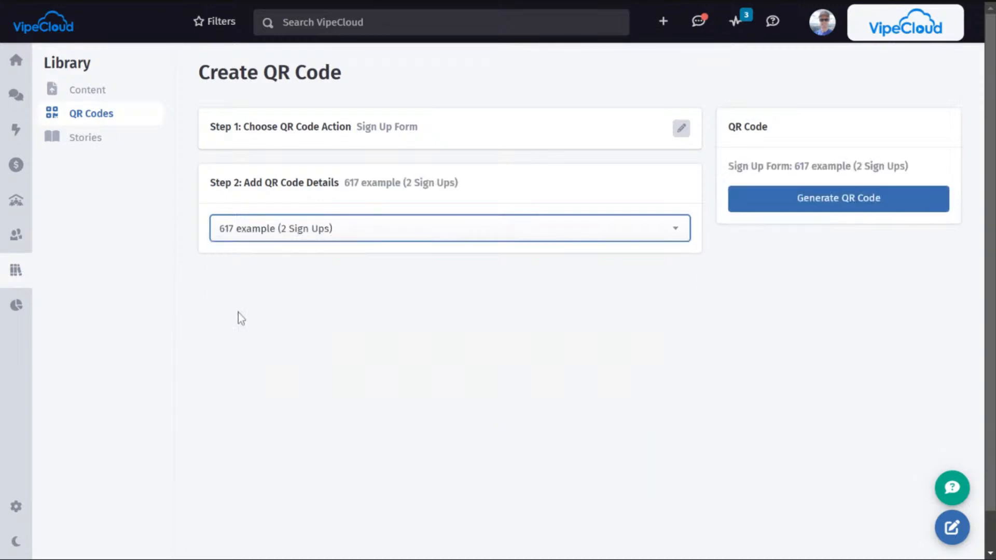
left_click(815, 198)
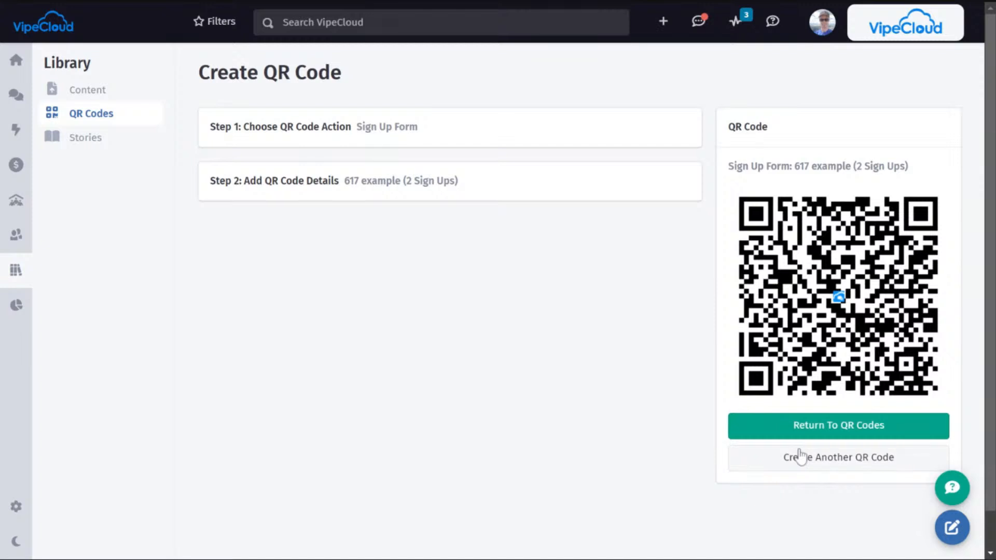
Step: Start another QR code with the Send An Email action and enter the recipient's email address
left_click(832, 459)
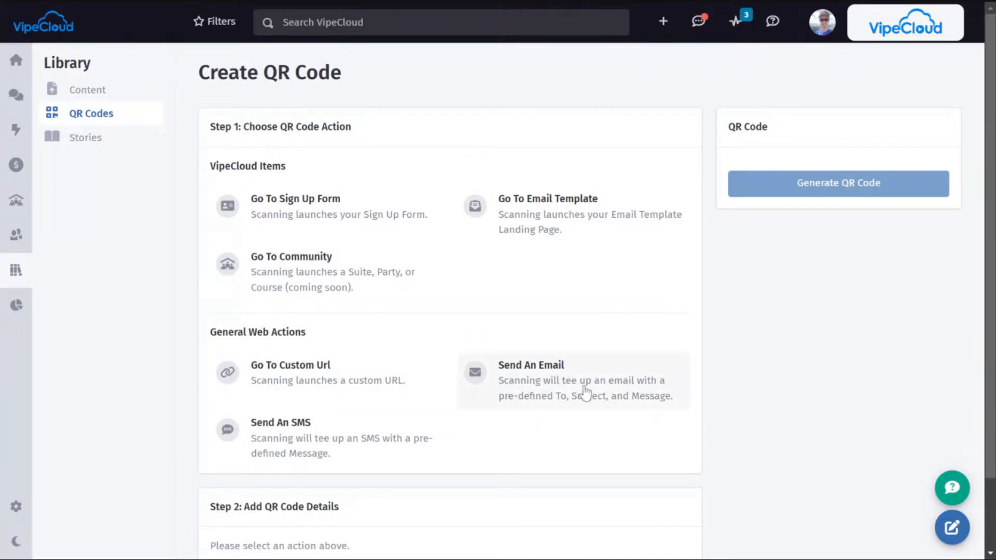
left_click(567, 392)
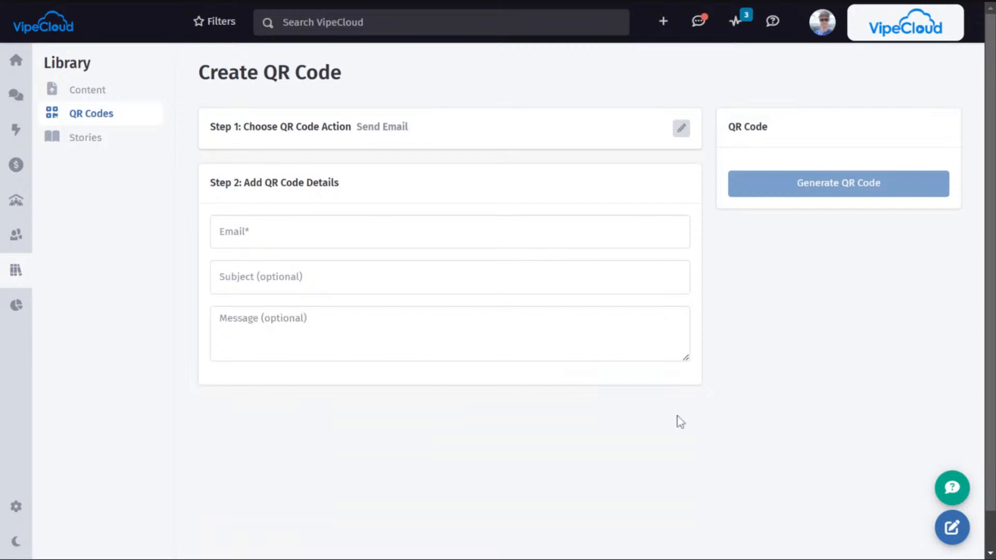
left_click(356, 242)
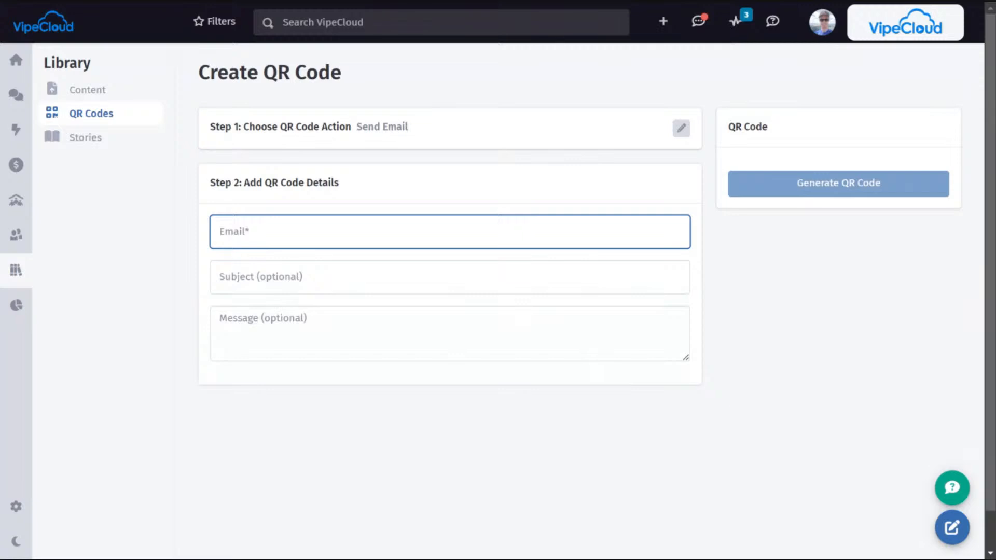
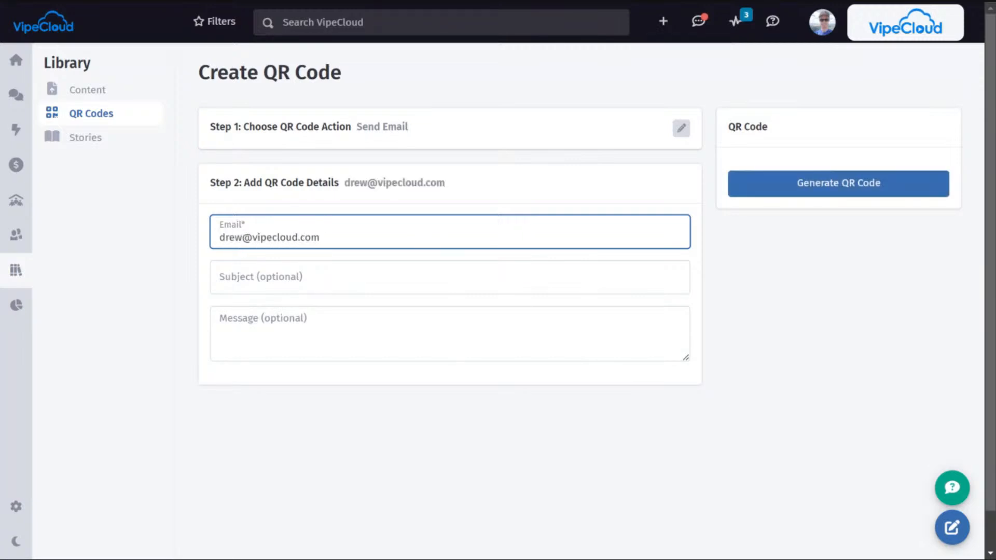
Step: Set the email subject to "Example QR code" and the message to "Hi!", and generate the QR code
key("Tab")
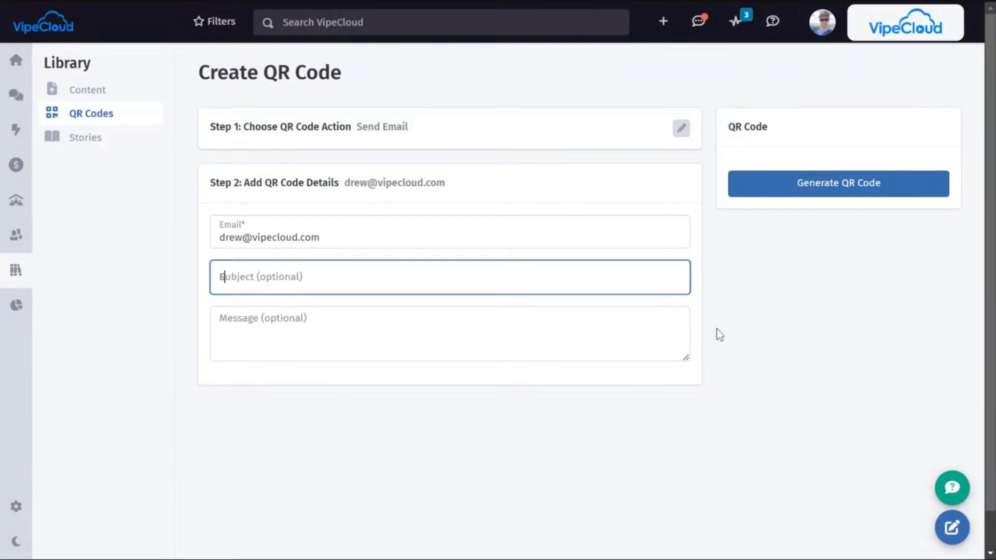
type("Example QR code")
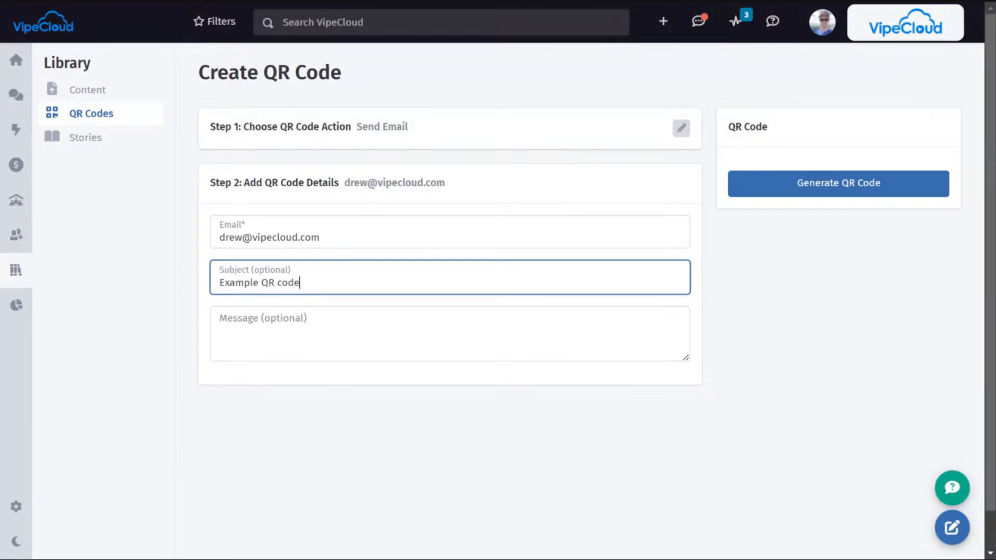
key("Tab")
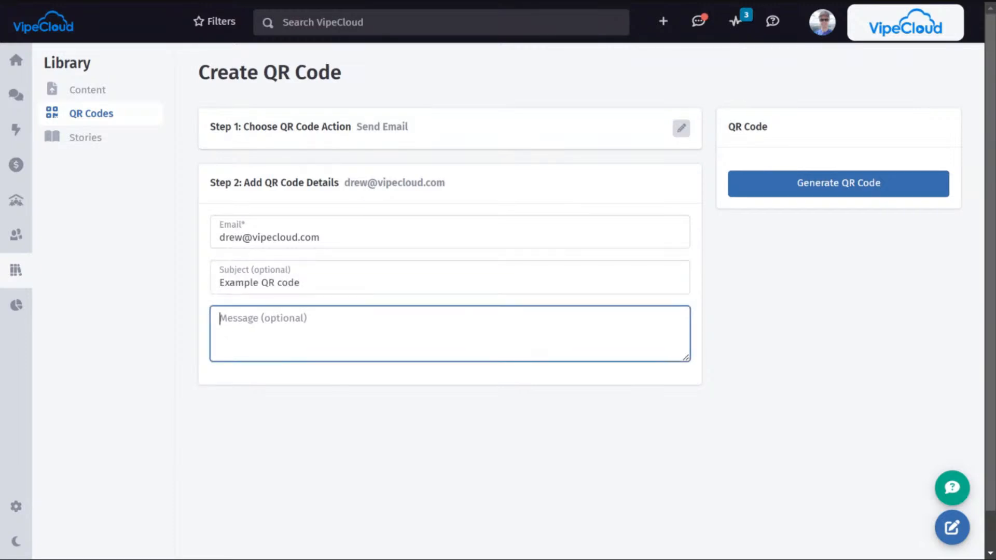
type("Hi!")
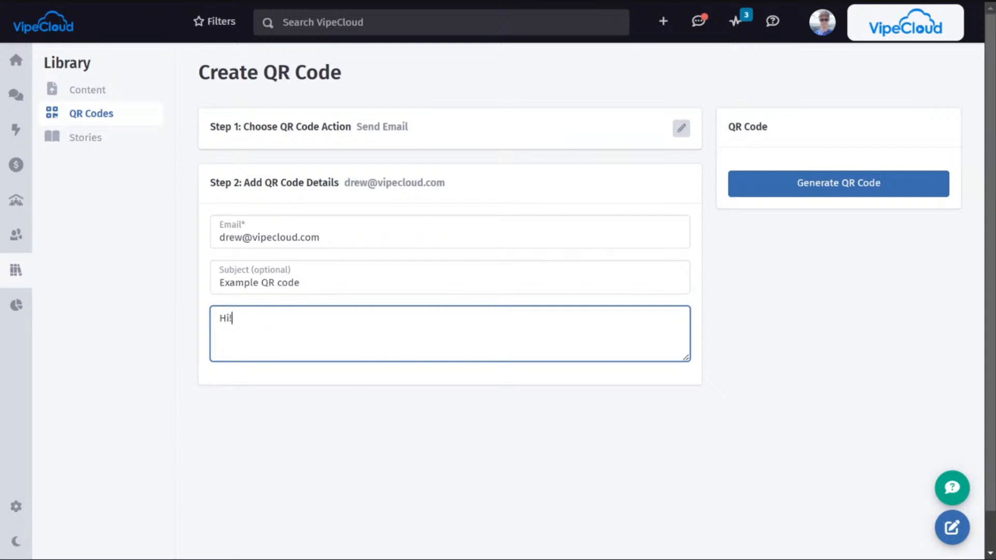
left_click(807, 305)
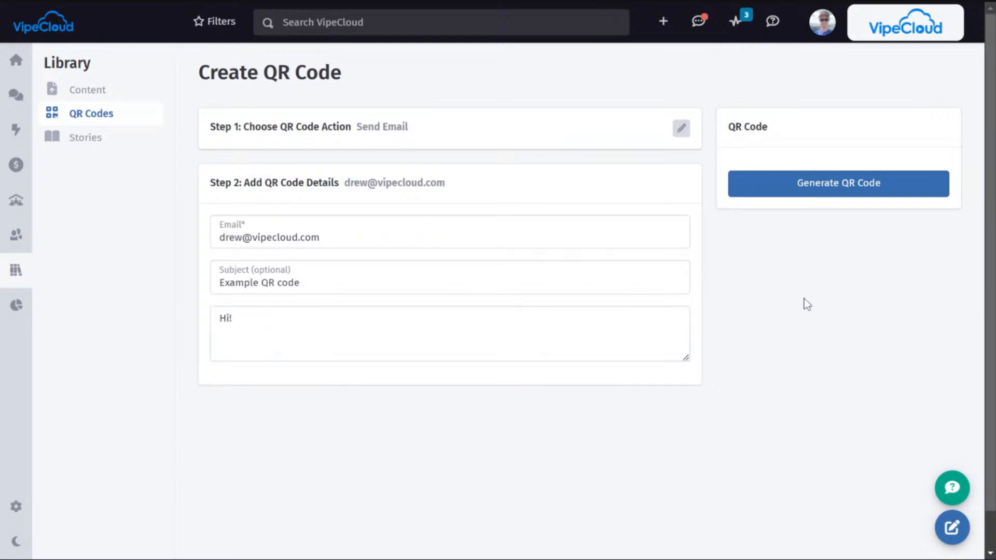
left_click(818, 190)
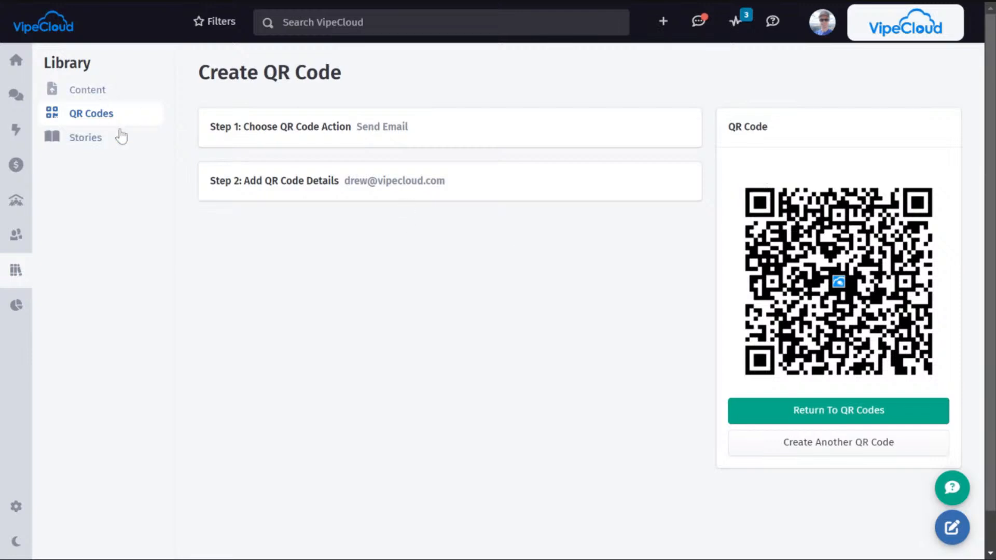
Step: Return to the QR code list and examine the additional actions available for the email QR code
left_click(855, 415)
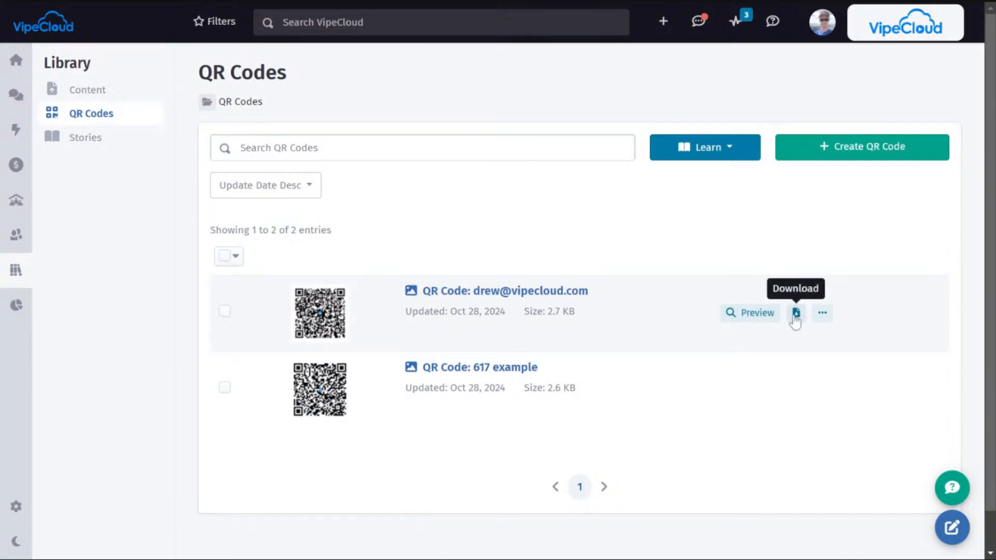
left_click(823, 314)
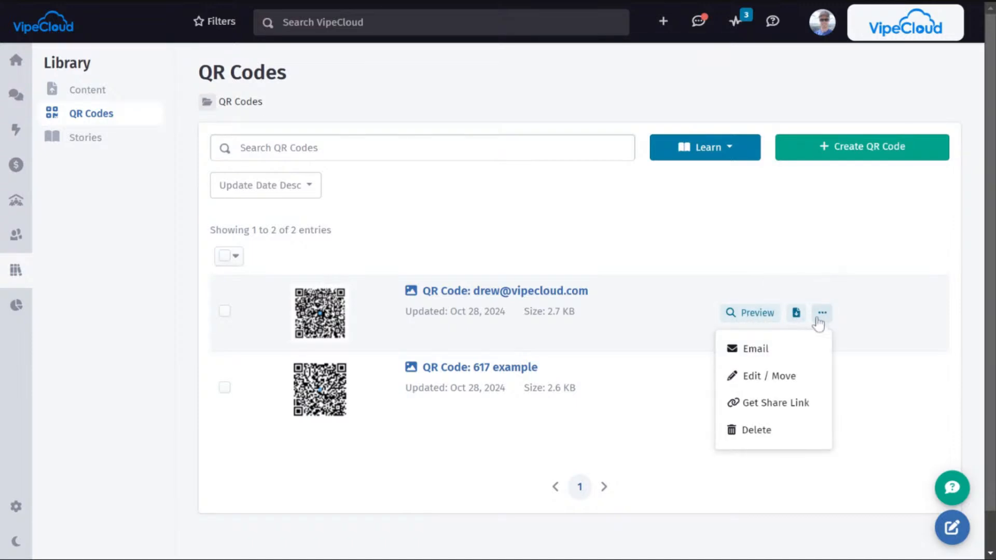
left_click(817, 403)
left_click(821, 315)
left_click(899, 324)
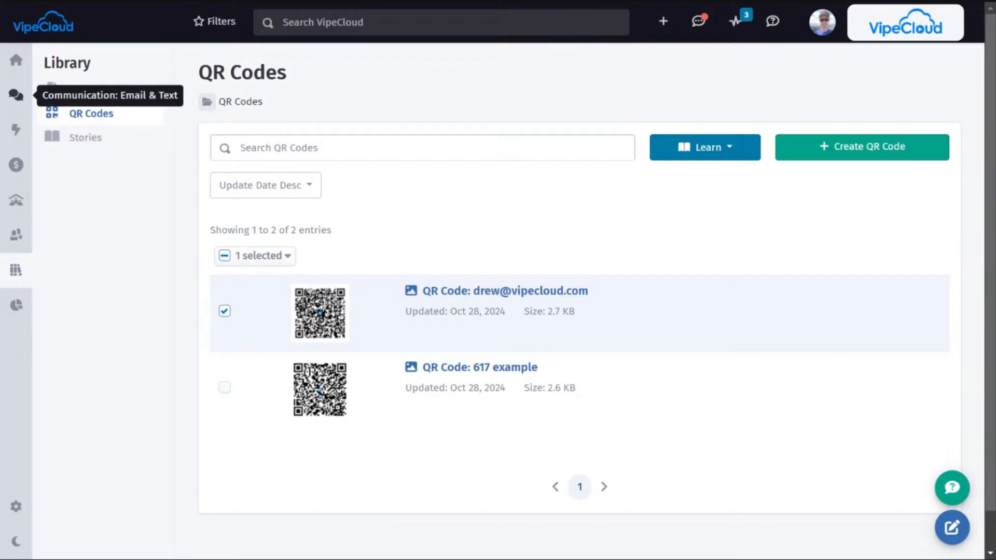
Step: Open the HTML email template "123" dated Sep 30, 2024 from the email templates for editing
left_click(16, 96)
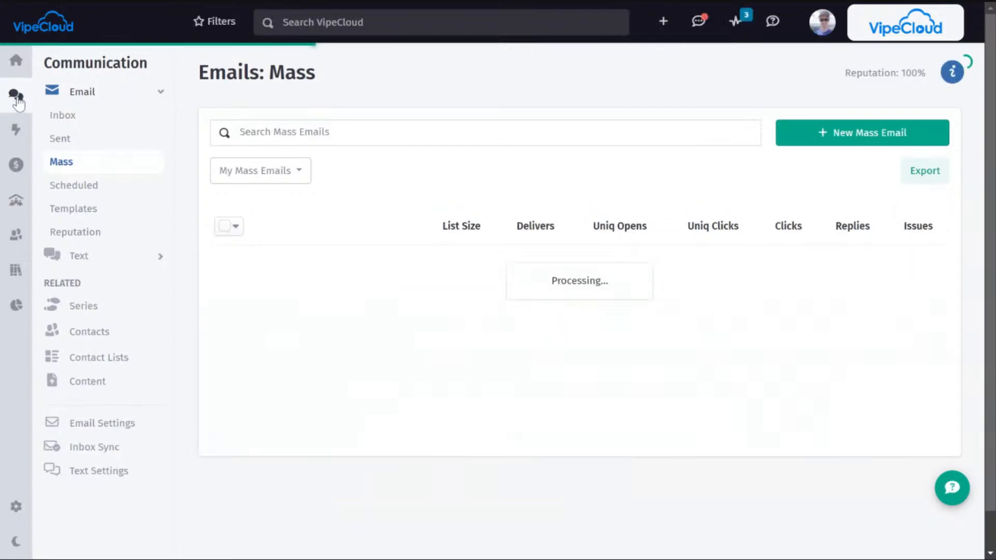
left_click(85, 212)
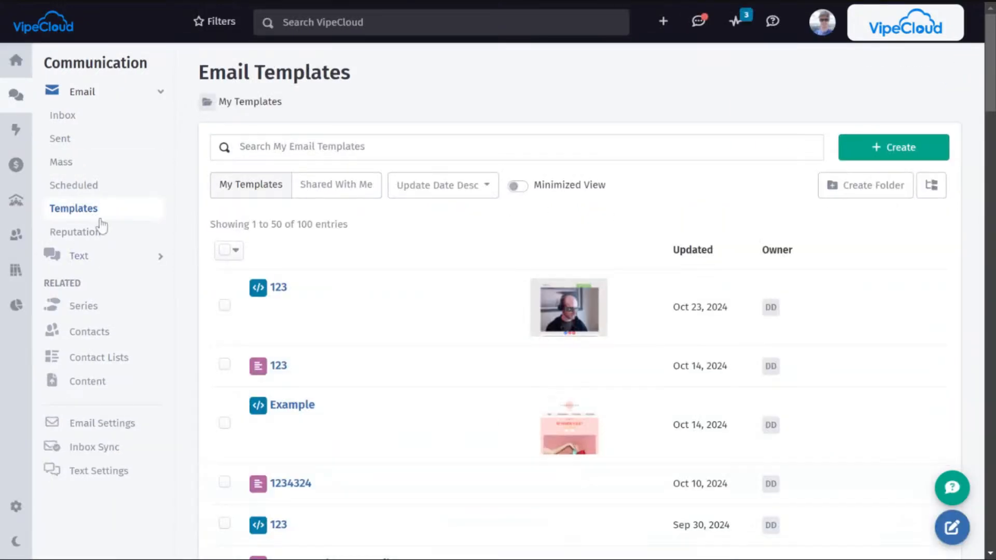
scroll(294, 253, "down", 4)
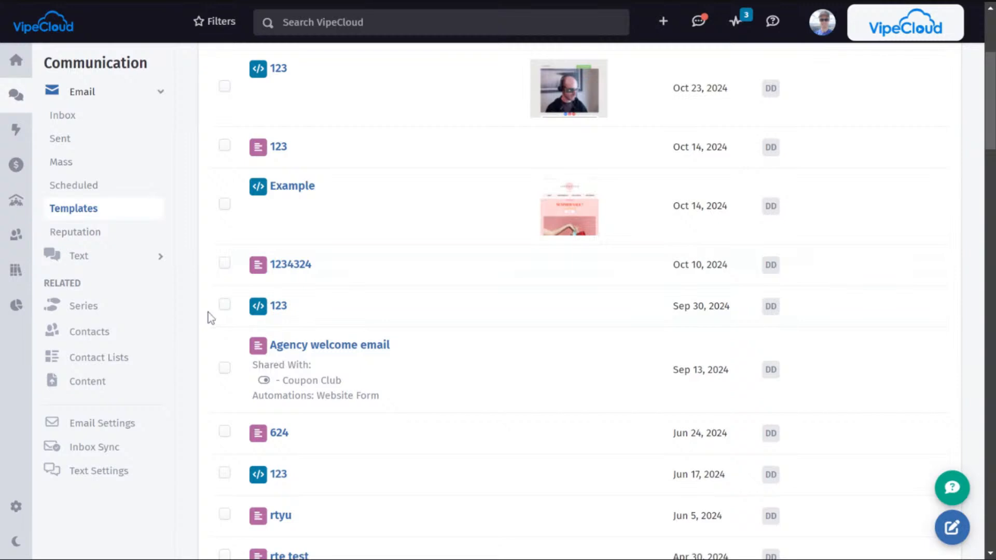
left_click(284, 309)
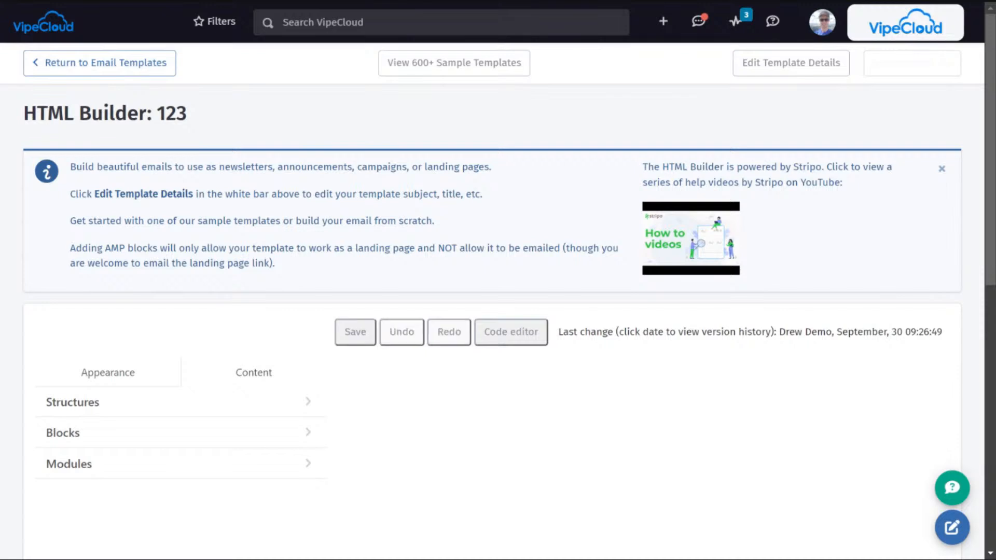
Step: Enable the landing page in the template's details and save the details
left_click(766, 76)
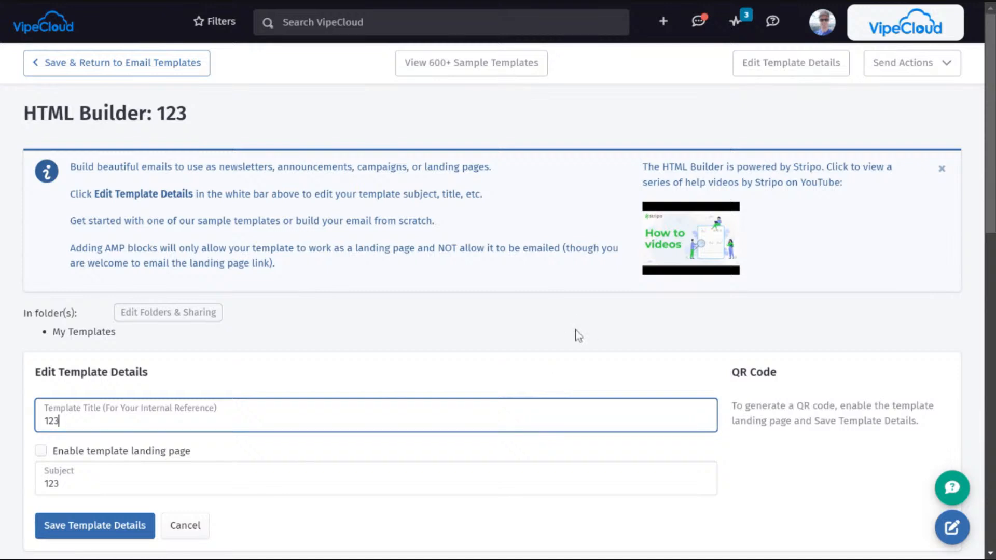
scroll(622, 306, "down", 1)
scroll(633, 297, "down", 2)
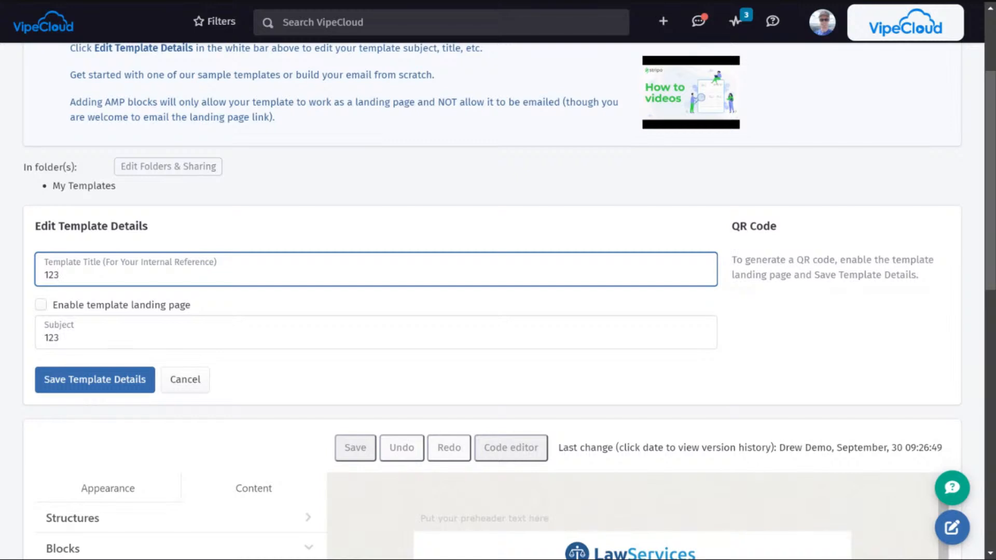
left_click(41, 304)
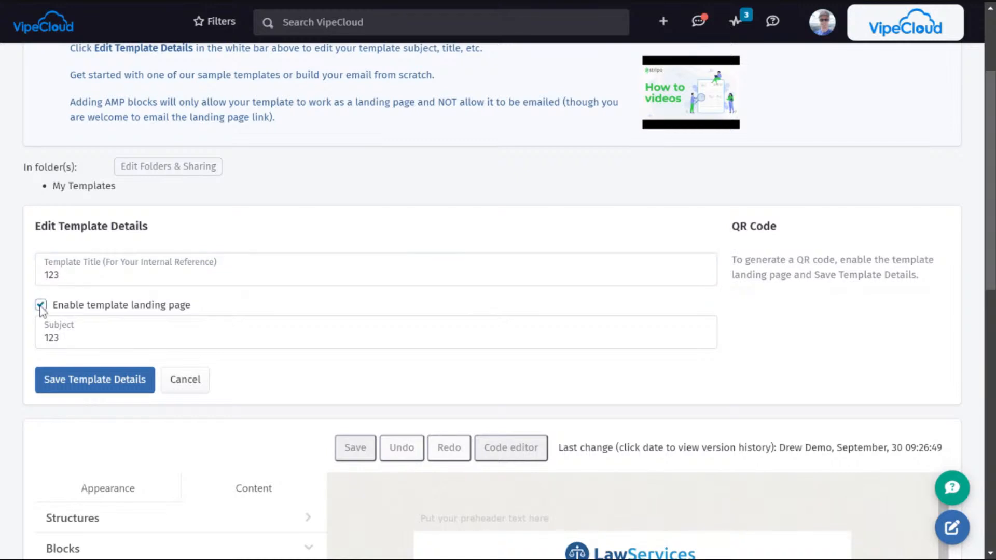
left_click(84, 381)
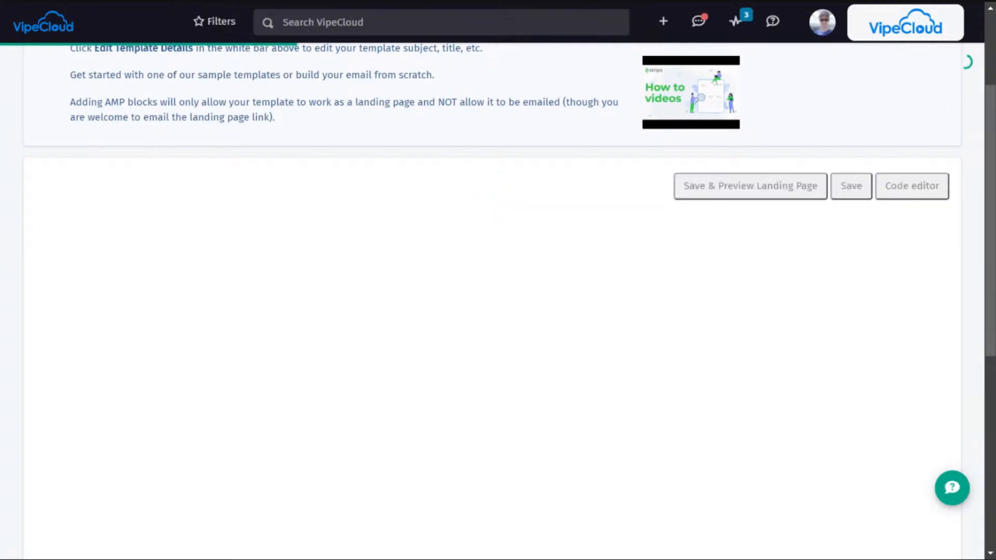
Step: Reopen the template's details, generate a QR code for its landing page, and save the template details
scroll(394, 294, "up", 3)
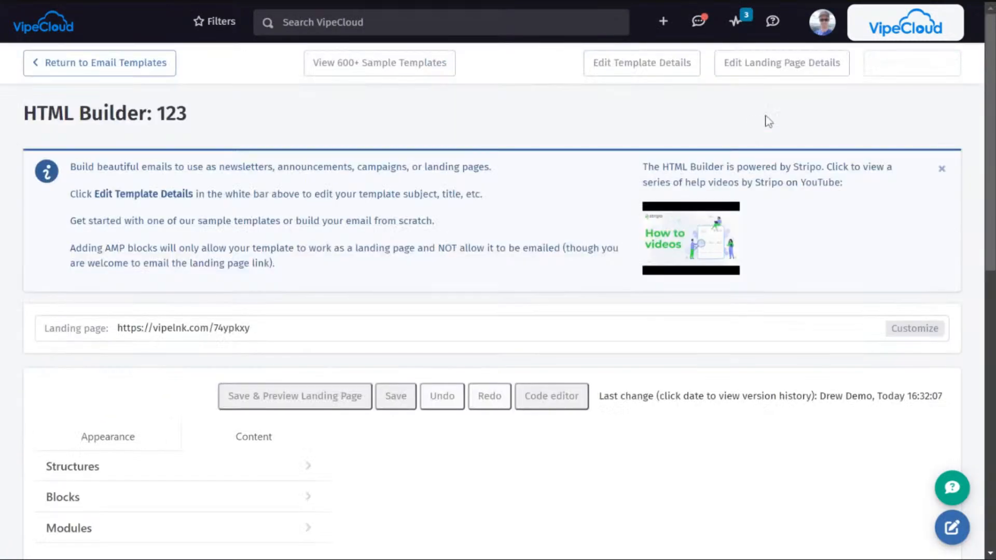
left_click(629, 64)
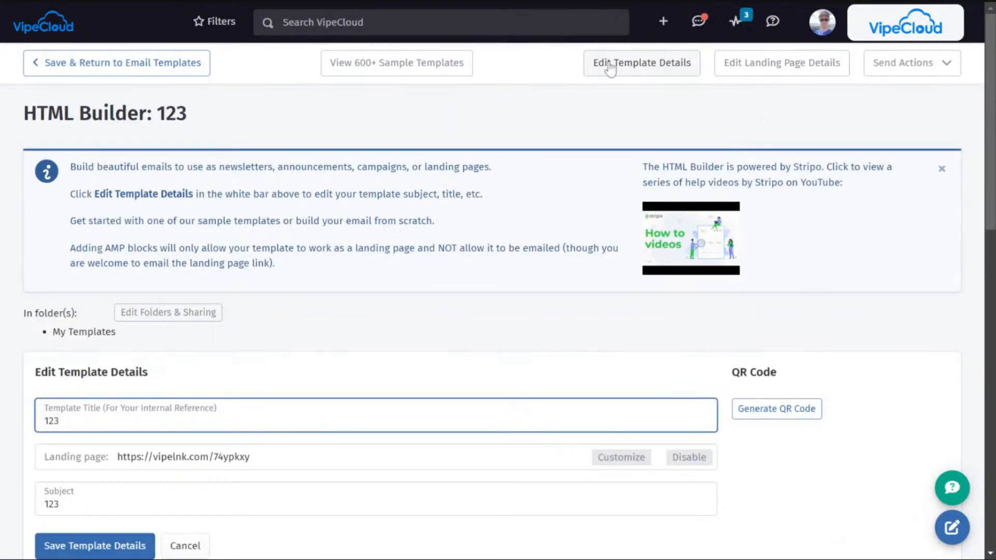
scroll(513, 249, "down", 2)
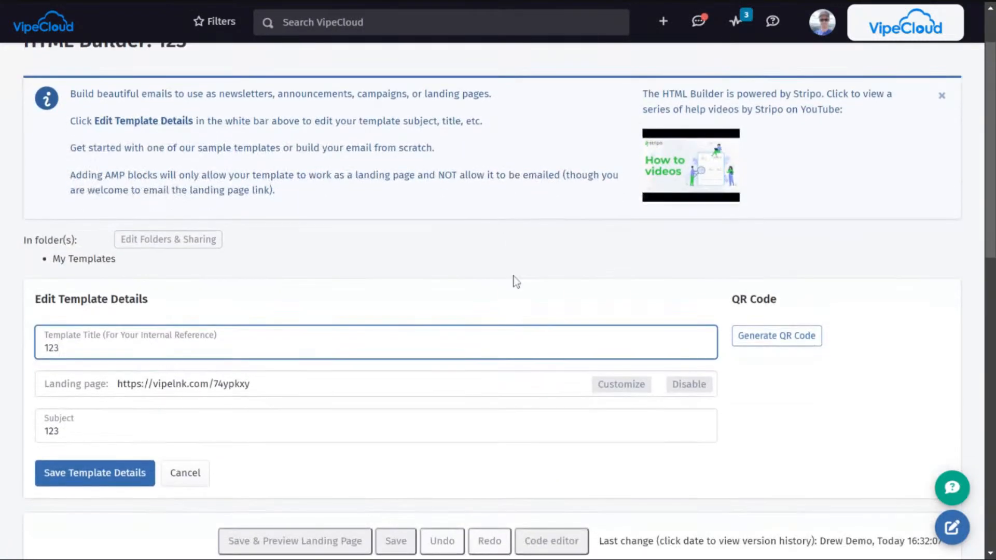
left_click(792, 342)
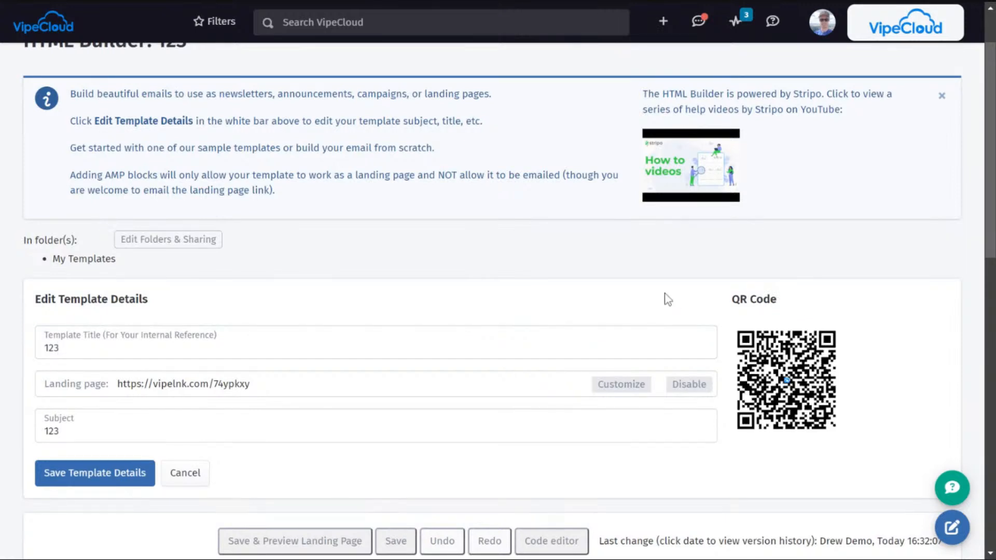
mouse_move(800, 370)
left_click(92, 485)
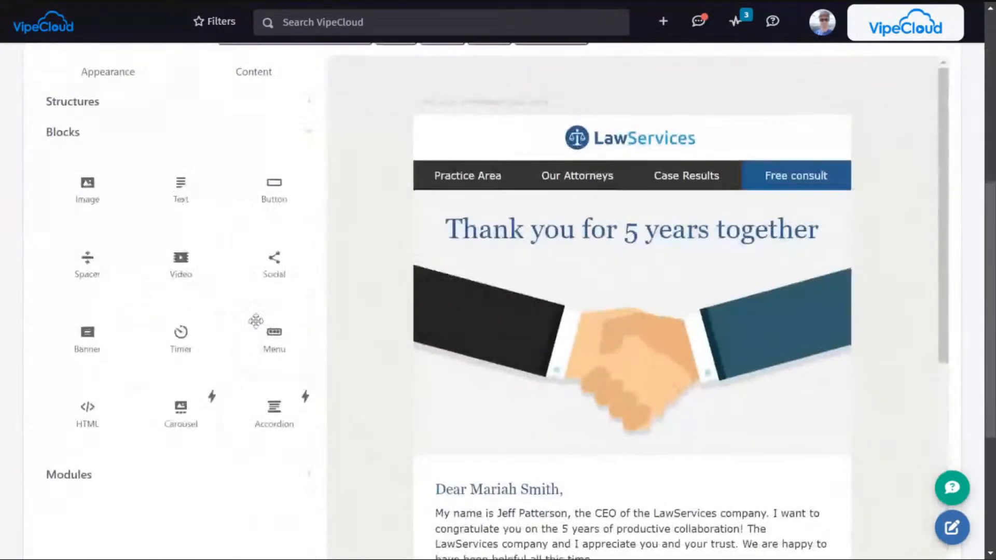
scroll(254, 332, "down", 5)
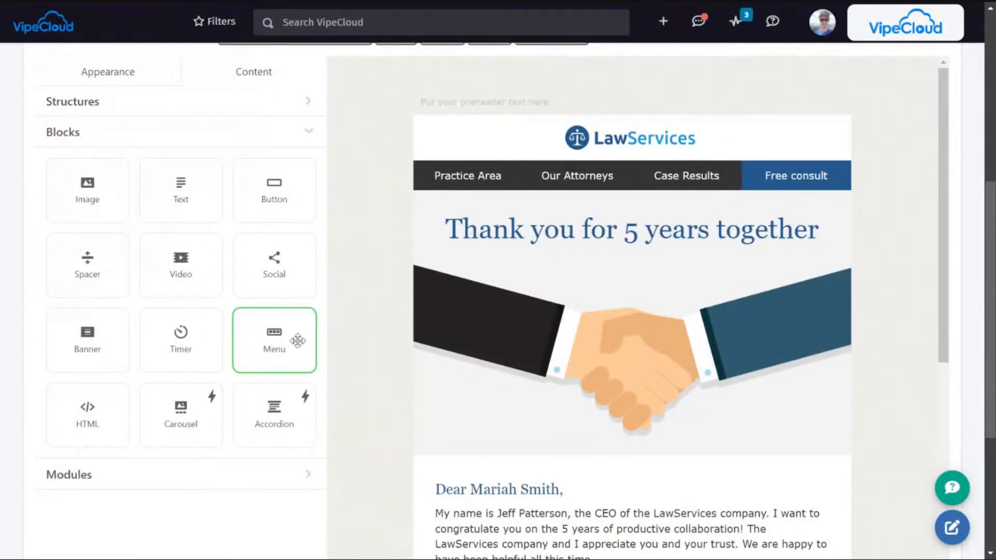
Step: Look over the template's email content, save the template, and return to the email templates list
scroll(378, 169, "down", 2)
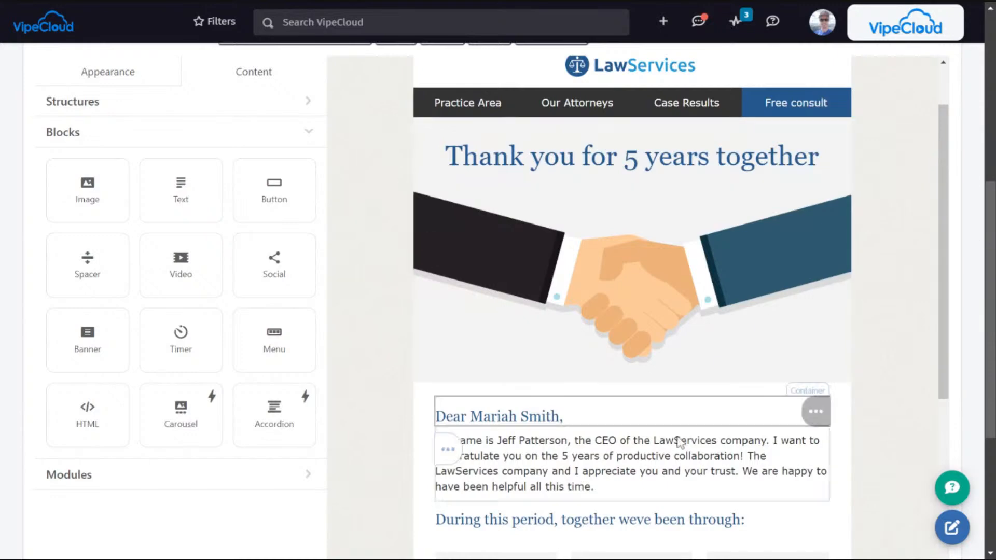
scroll(740, 382, "up", 2)
scroll(156, 284, "up", 7)
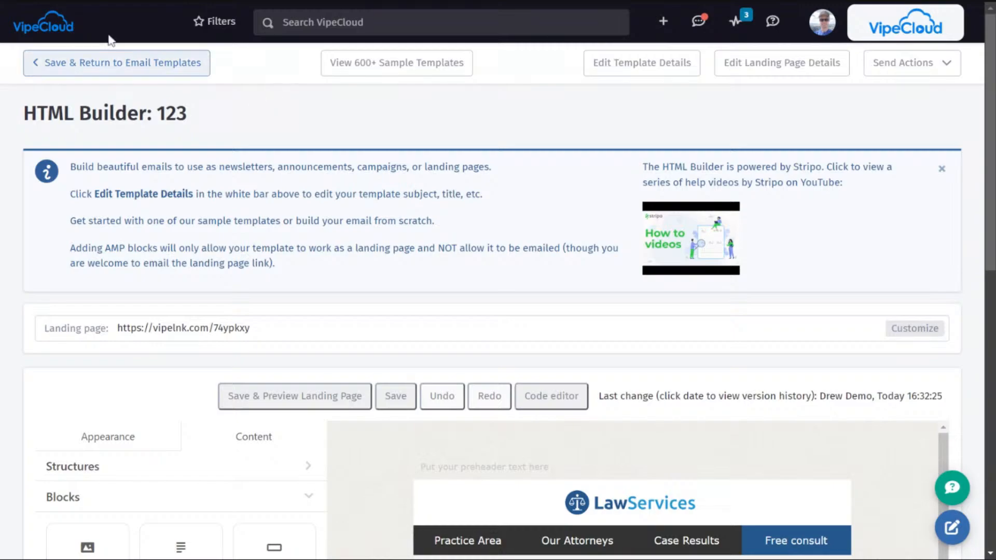
left_click(90, 65)
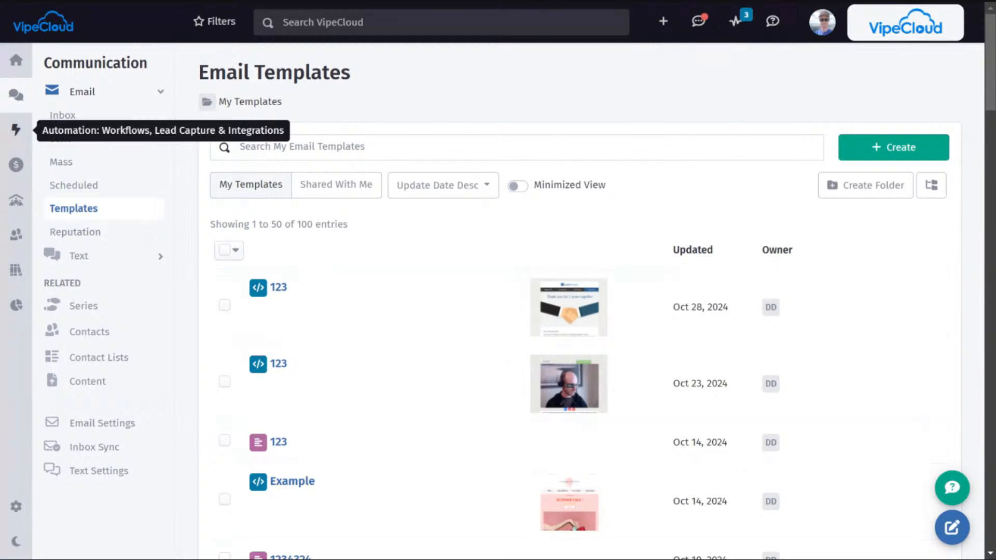
Step: Open the "Website Form" sign up form and generate a QR code for it
left_click(14, 136)
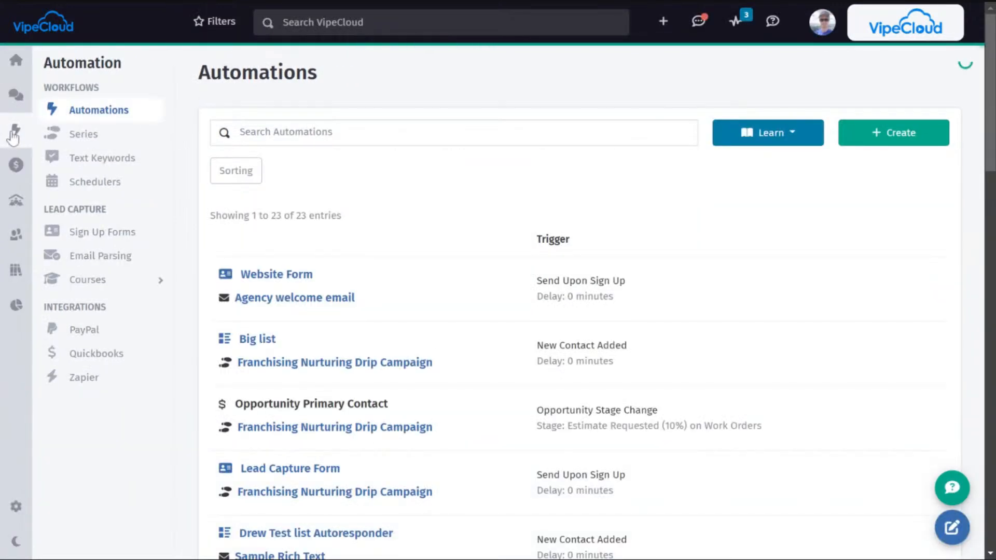
left_click(93, 236)
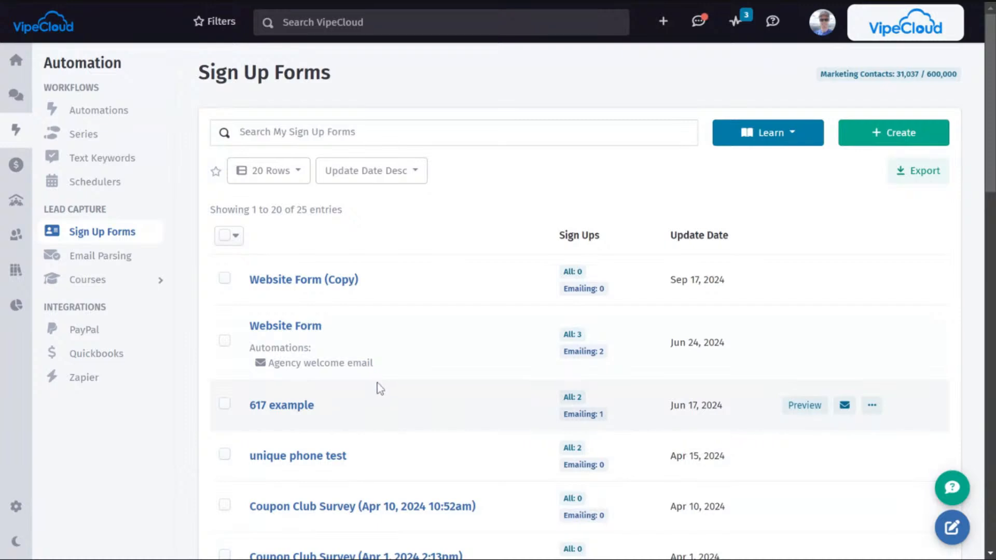
left_click(288, 326)
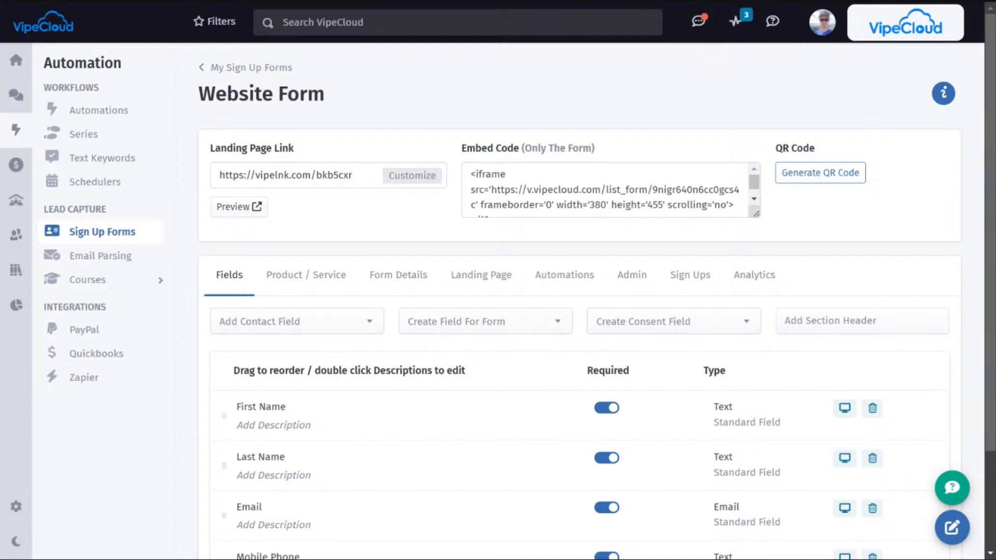
left_click(834, 180)
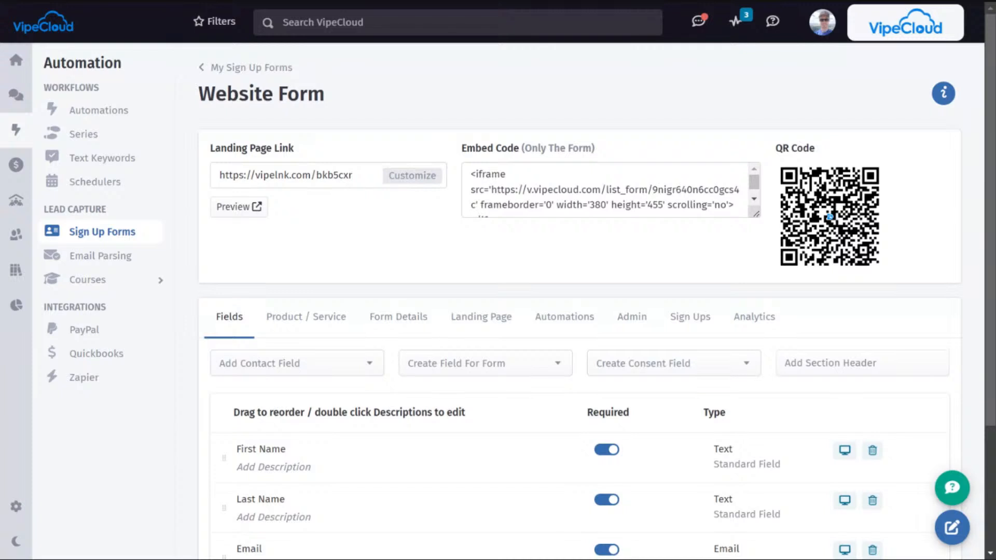
Step: Open the library's QR code list and review all the QR codes saved there
left_click(14, 279)
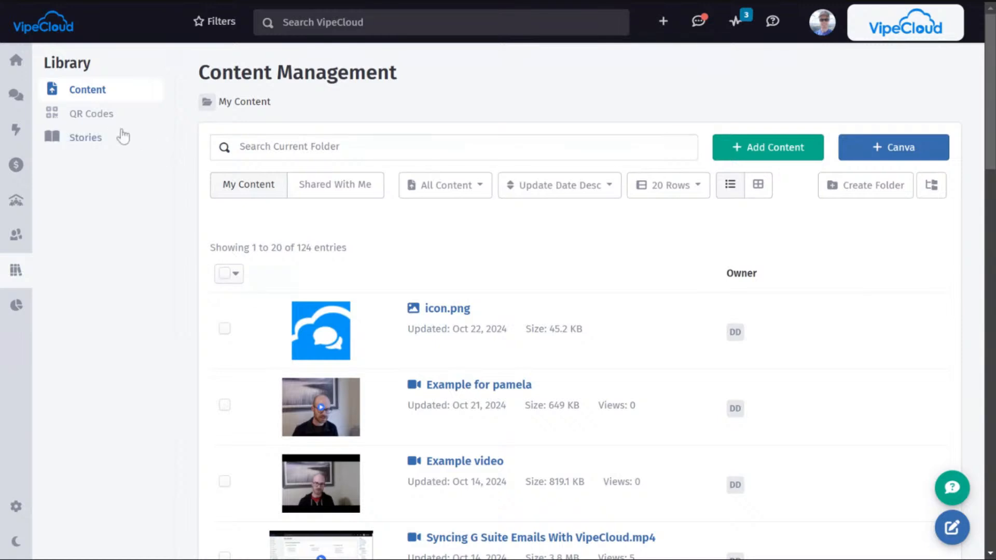
left_click(99, 116)
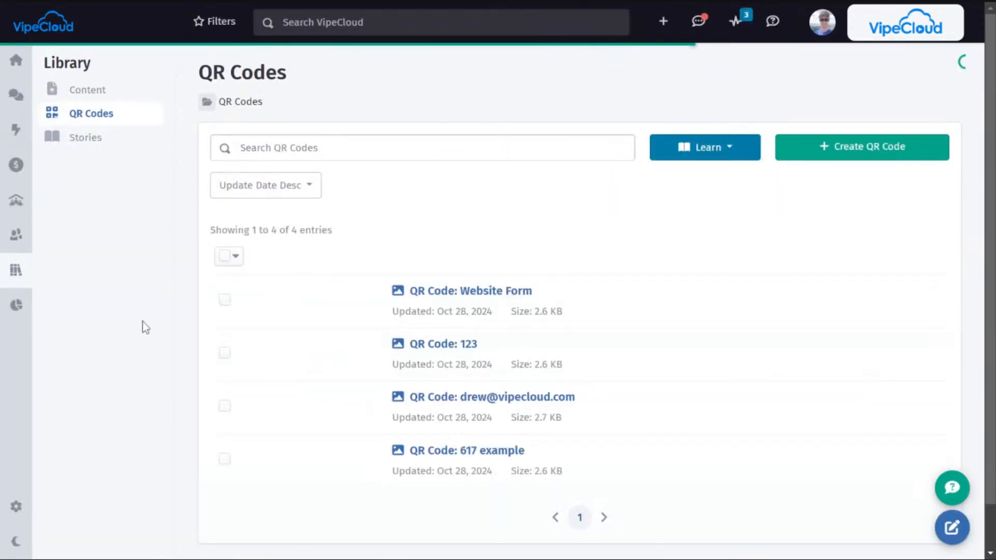
scroll(120, 345, "down", 3)
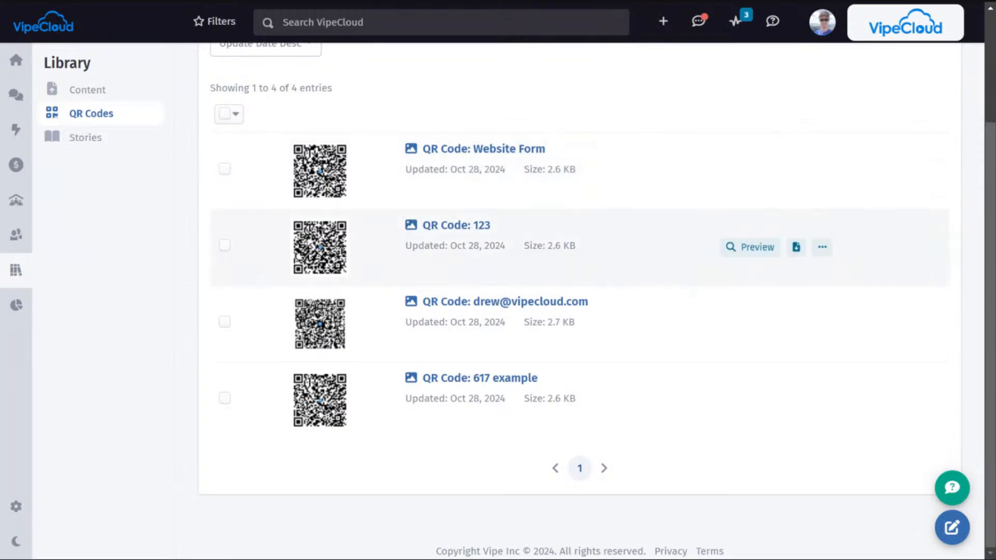
scroll(236, 197, "up", 3)
scroll(431, 252, "down", 3)
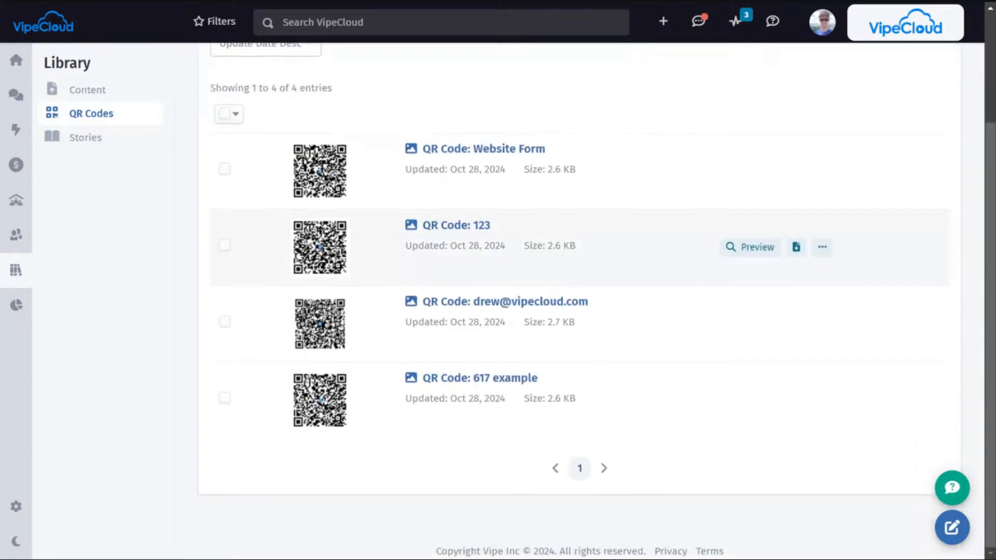